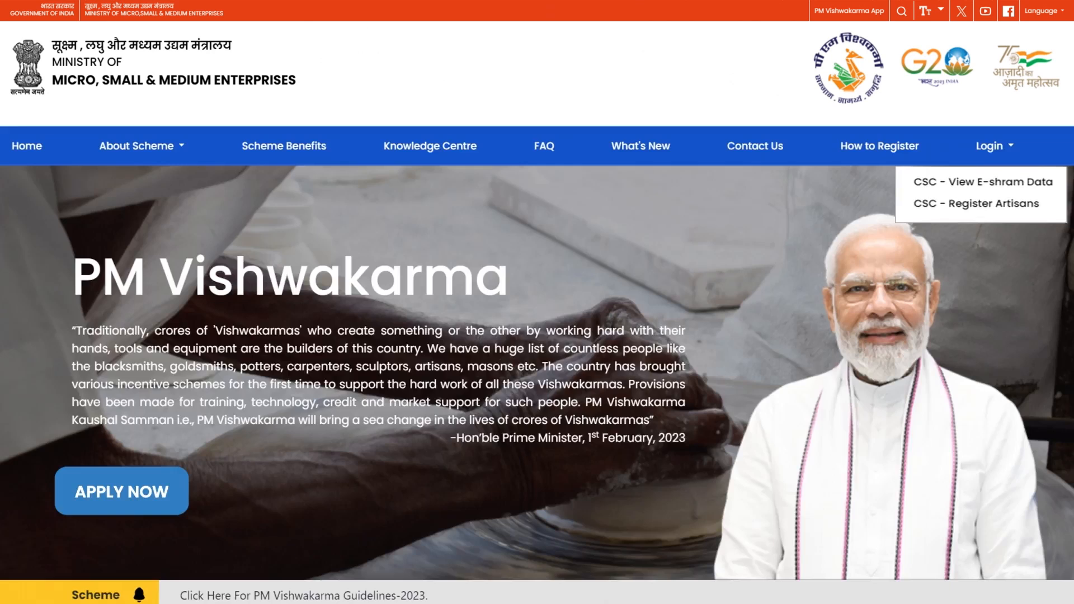
Choose 'CSC - View E-shram Data' from the Login menu to reach the CSC sign-in
click(985, 182)
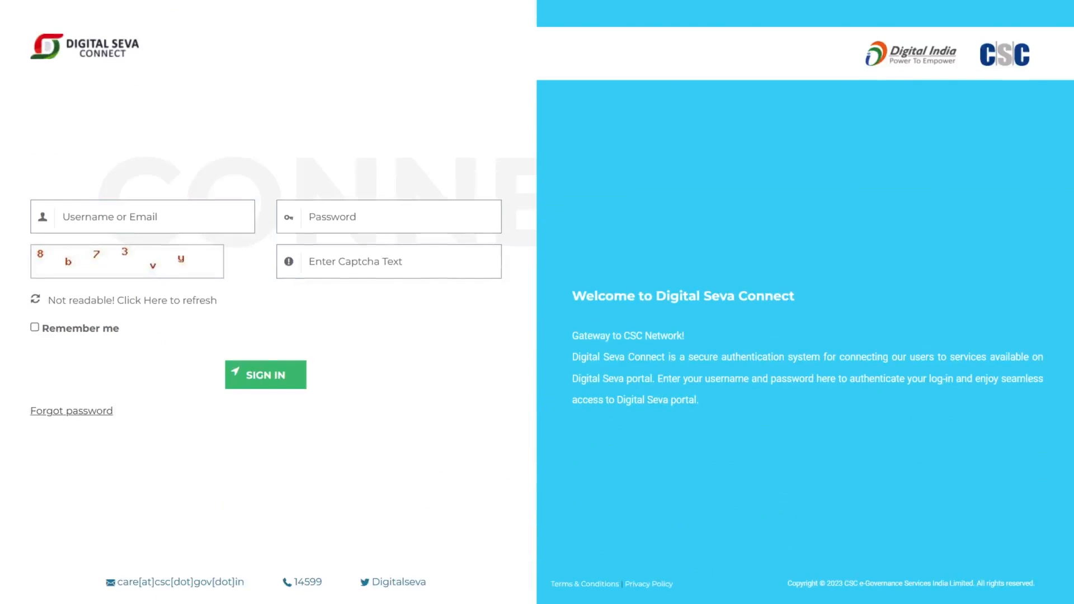
Sign in to Digital Seva Connect with the operator's username, password and captcha code
key(Tab)
text(********)
key(Tab)
text(8b73vy)
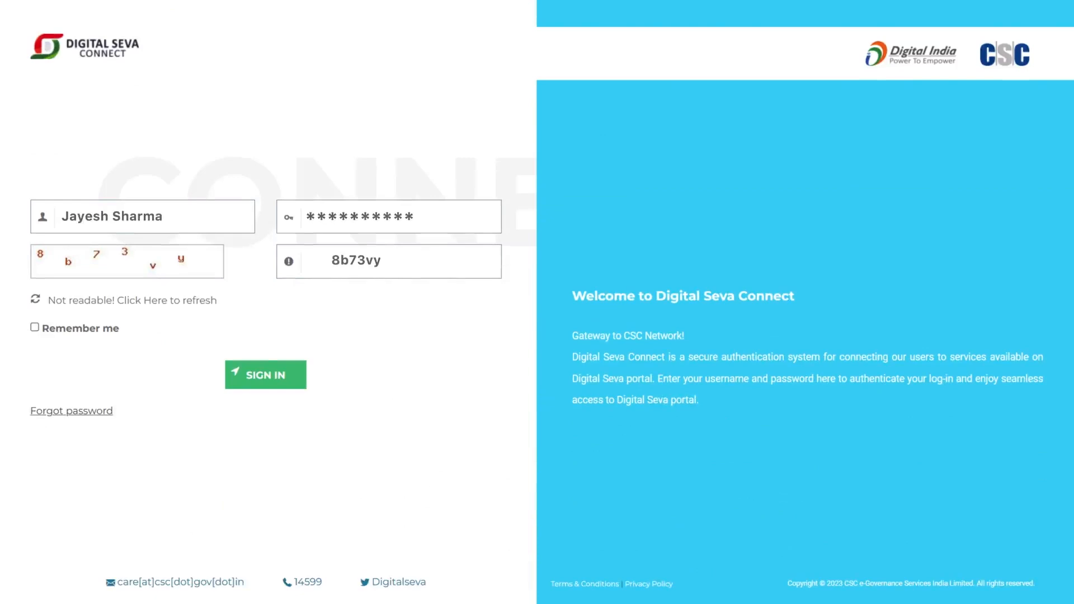
click(266, 375)
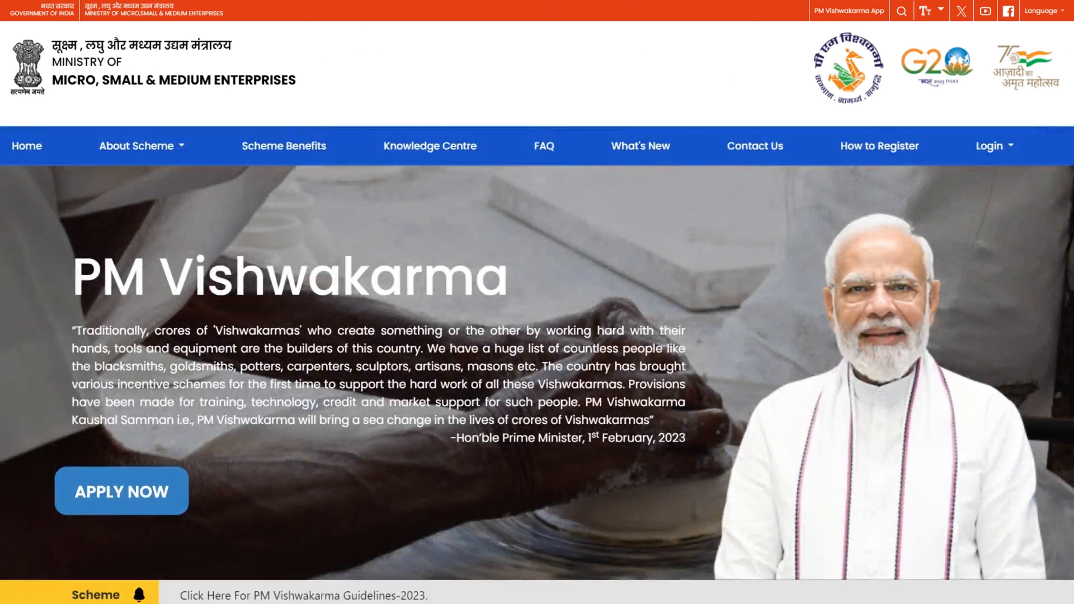
Log in via 'CSC - Register Artisans' using the operator's username, password and captcha
click(990, 143)
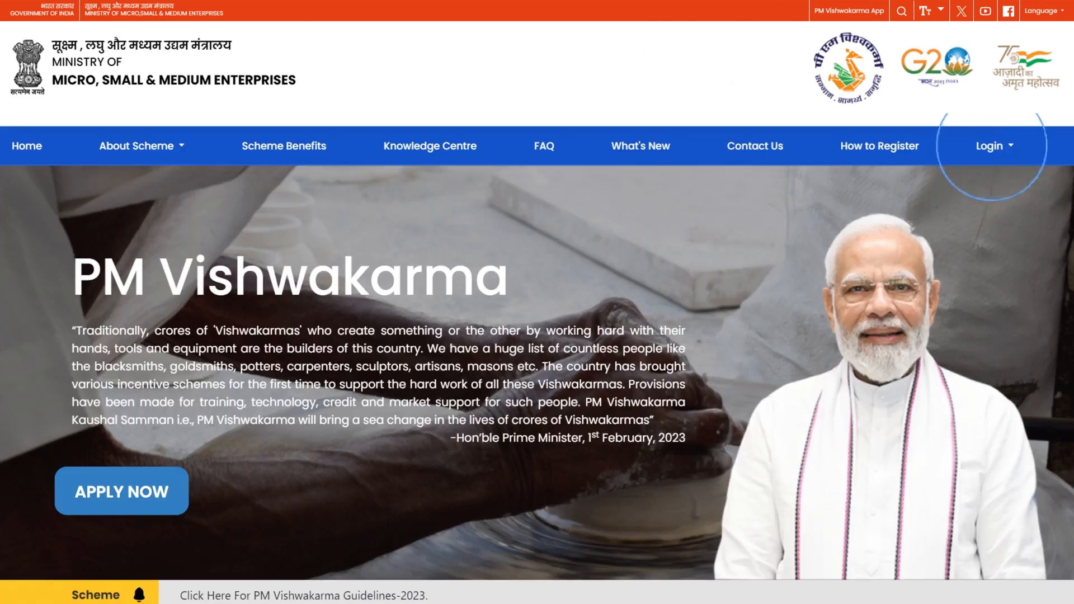
click(979, 204)
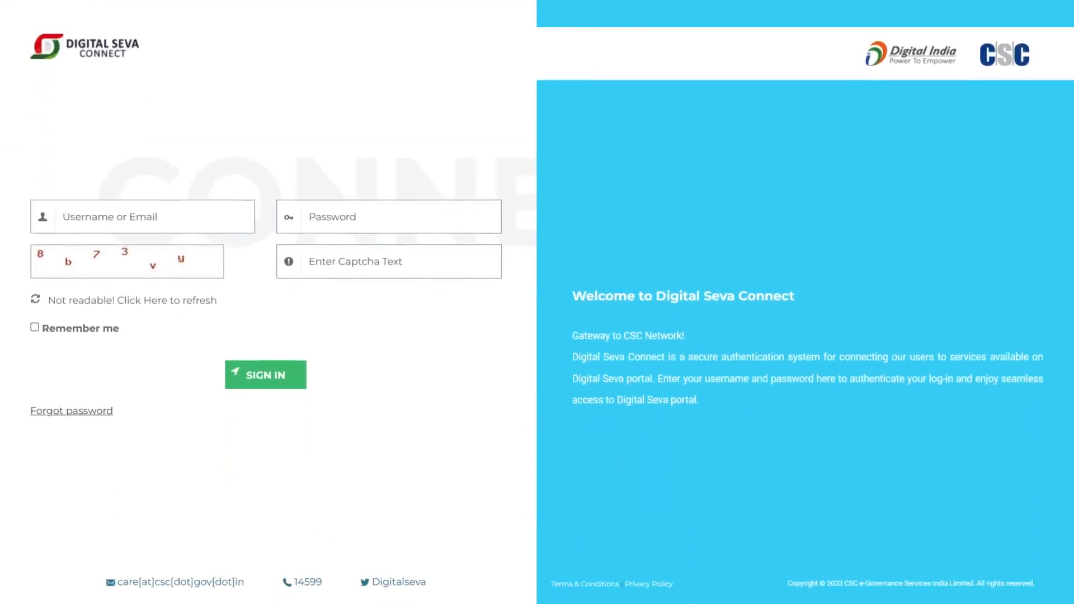
key(Tab)
text(**********)
key(Tab)
text(8b73)
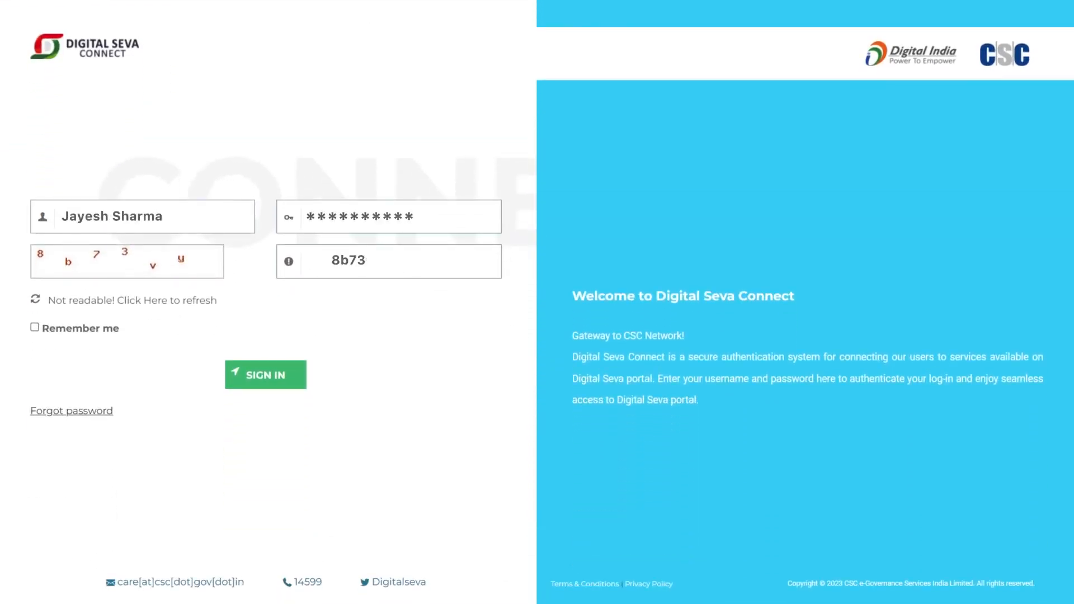
text(vy)
click(266, 374)
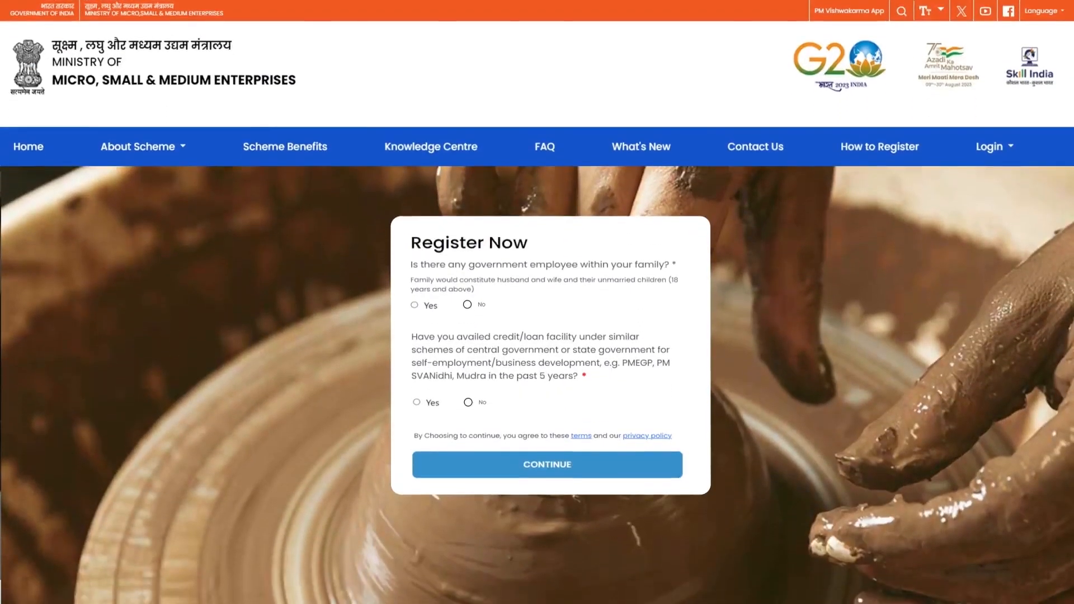
Answer No to the family-employee and prior-loan questions, continue, and enter the applicant's mobile number
click(467, 304)
click(468, 403)
click(548, 465)
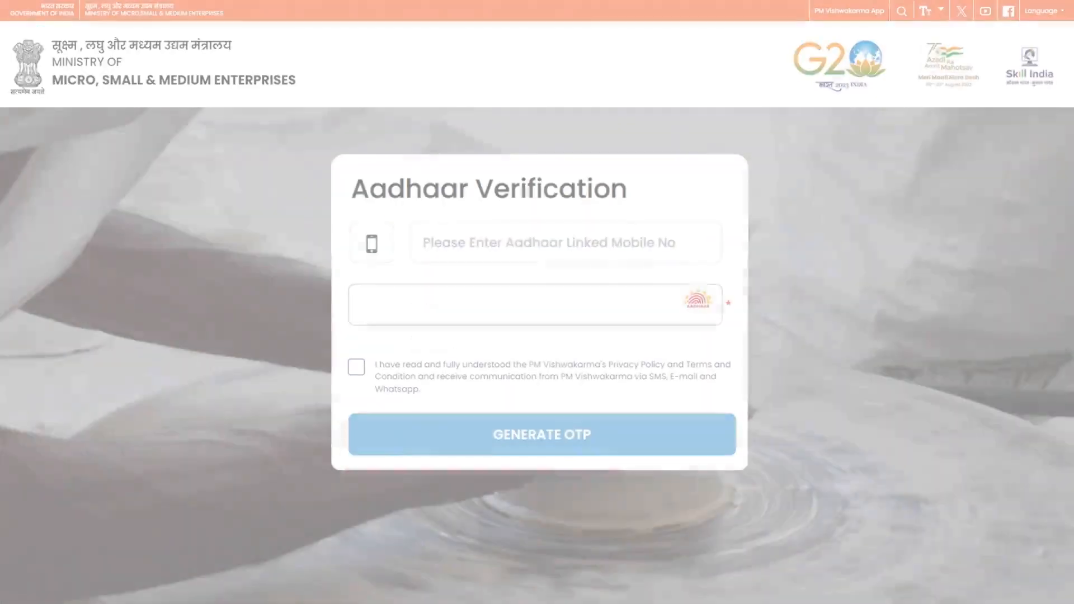
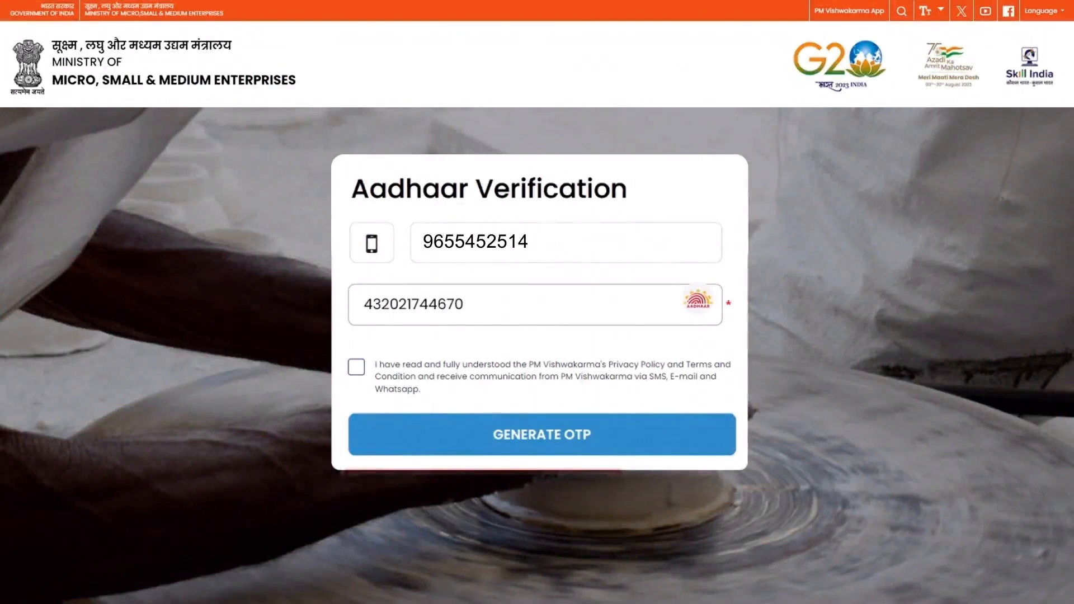
Accept the privacy terms and verify the mobile number with the received OTP
click(356, 367)
click(538, 435)
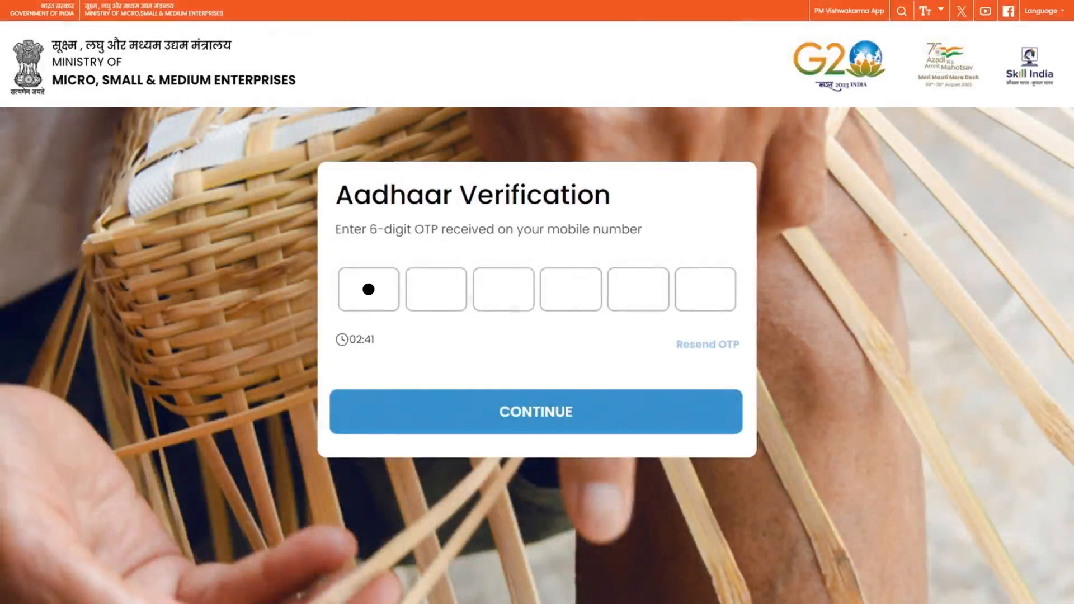
text(•••••)
click(533, 408)
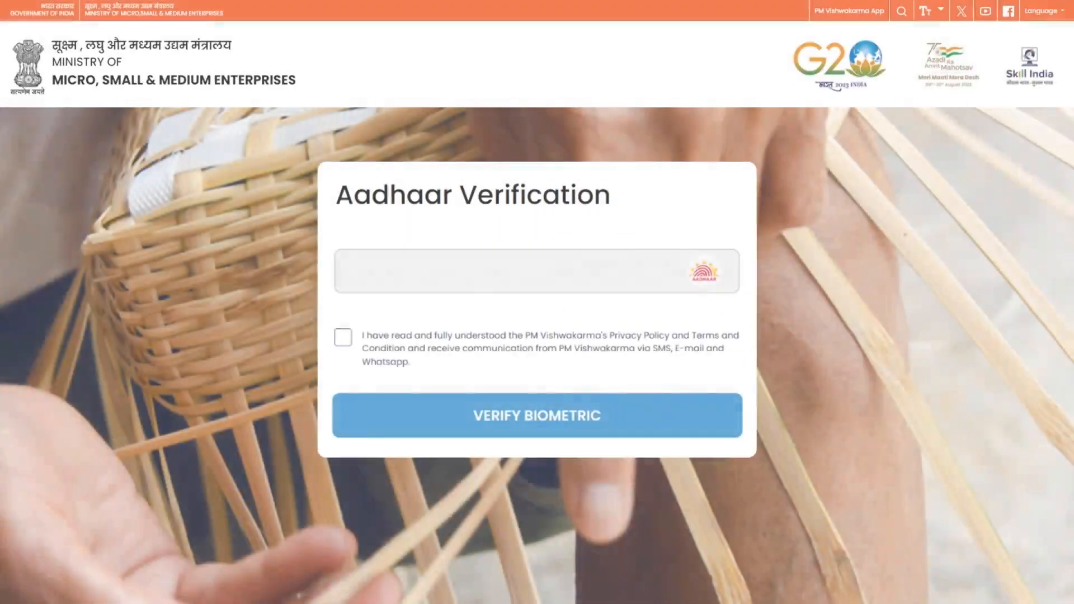
Enter the artisan's Aadhaar number, accept consent, and start biometric verification
click(343, 337)
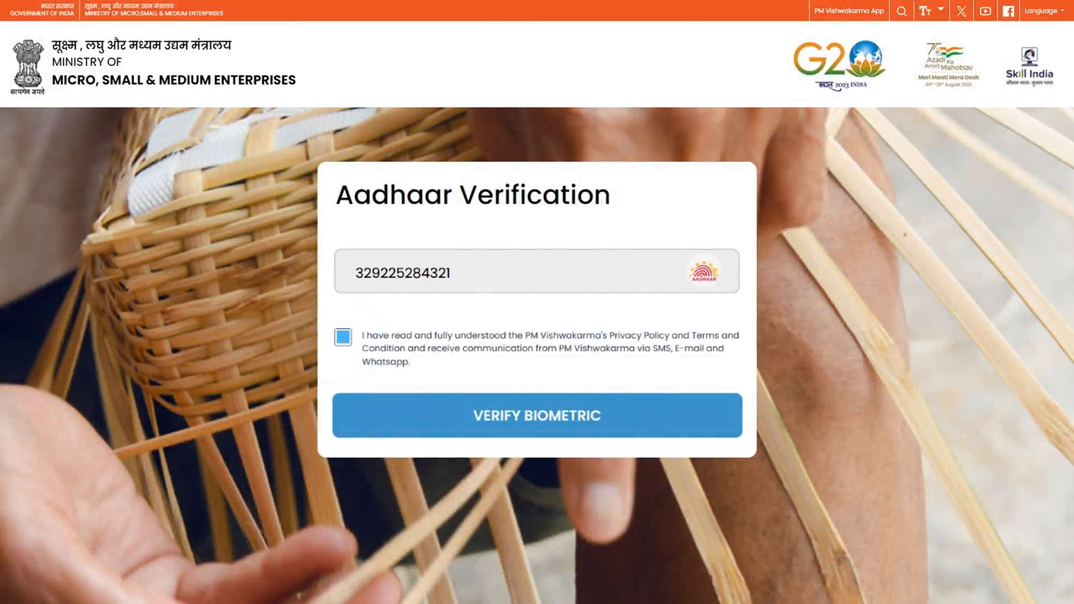
click(536, 413)
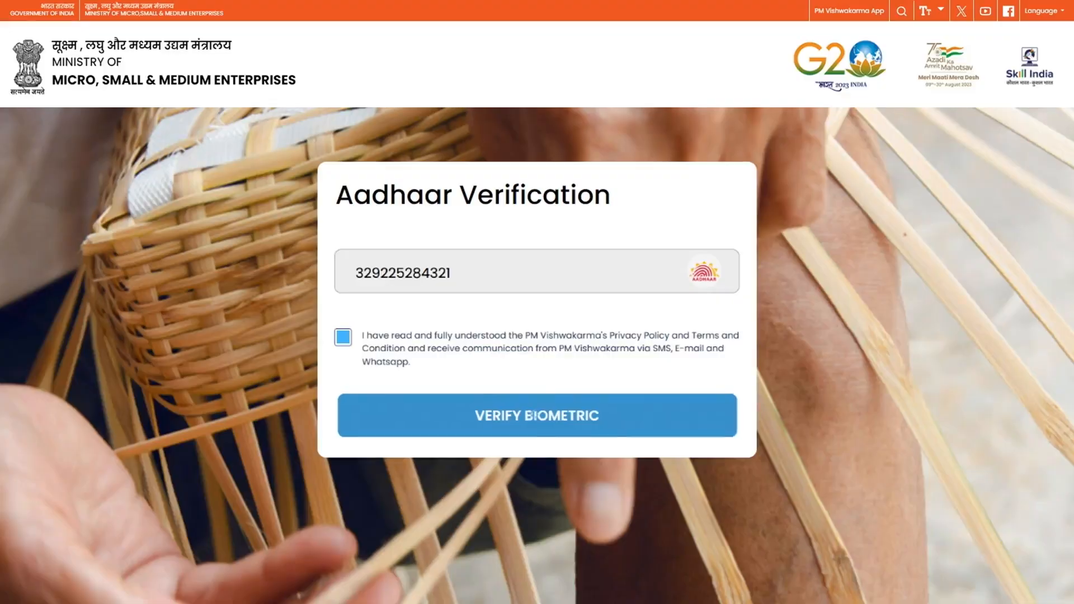
Run Verify Biometric so the Personal Details form opens with name, father's name and birth date
click(535, 412)
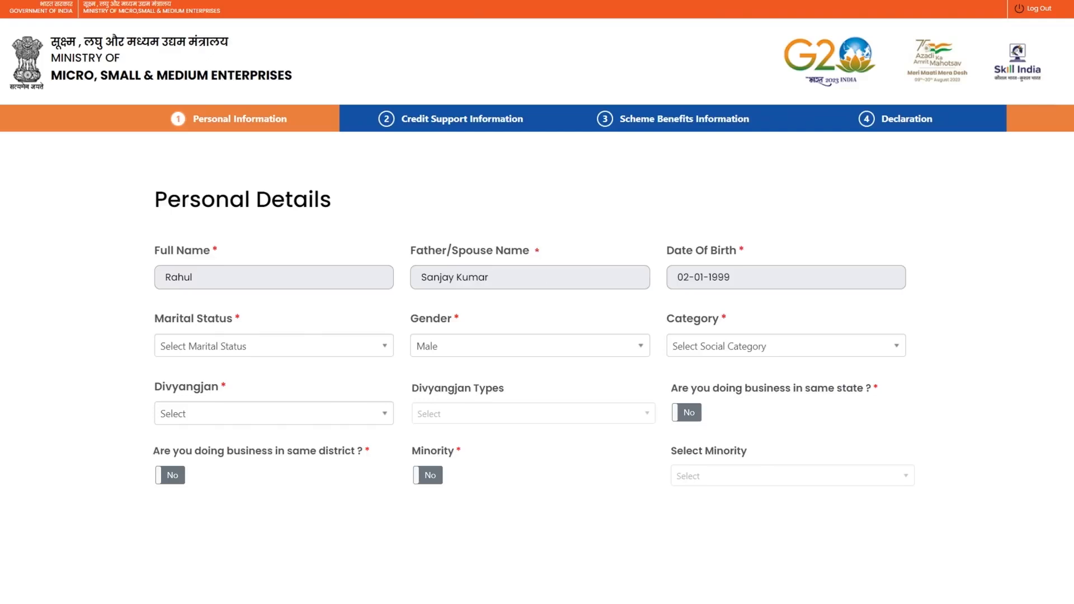
click(274, 346)
click(274, 391)
click(786, 346)
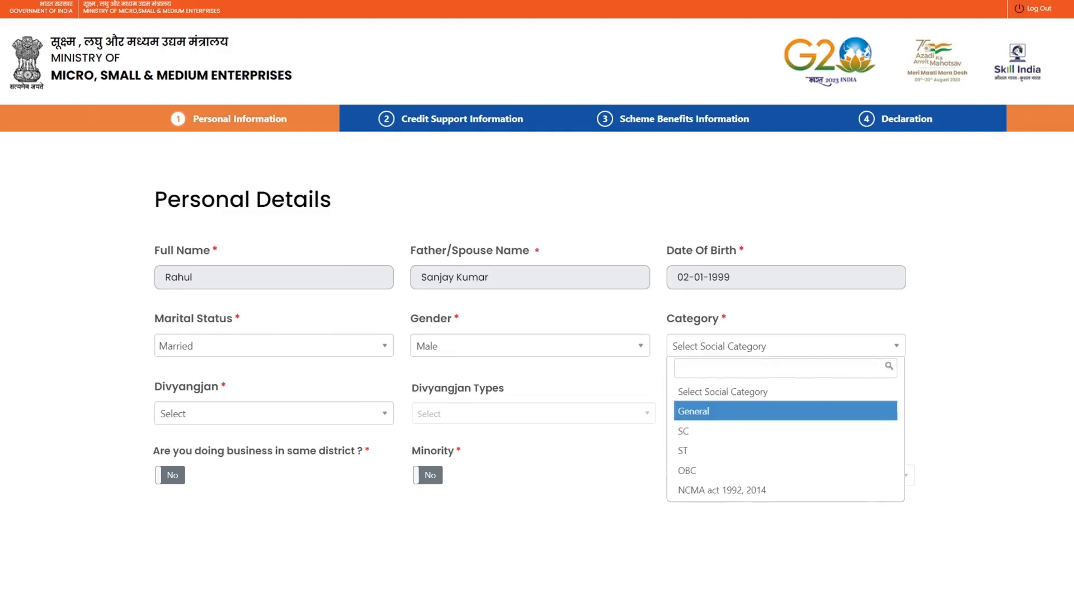
click(786, 412)
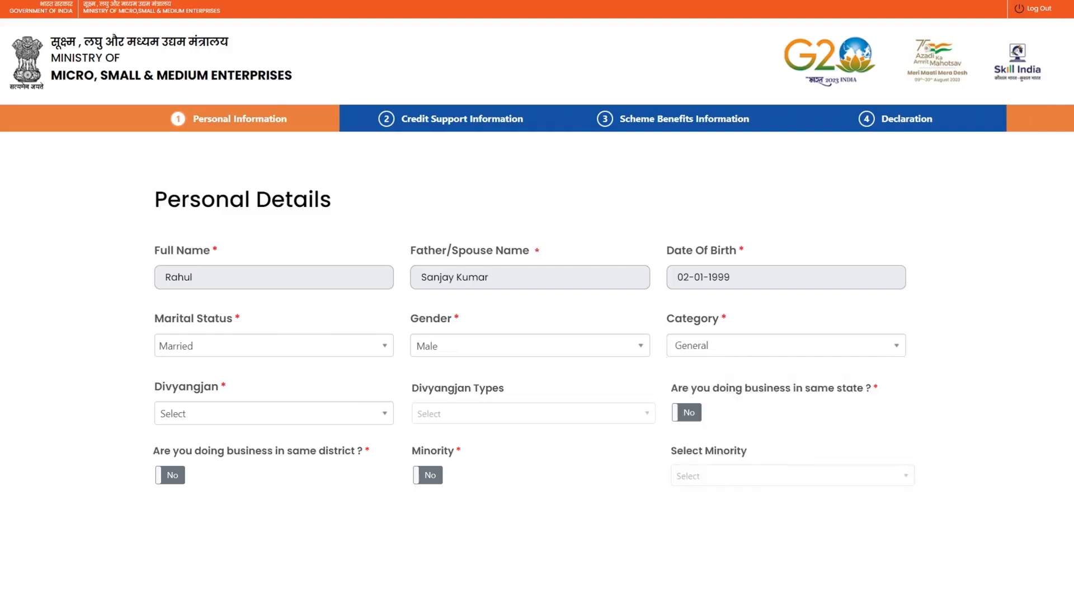
click(274, 414)
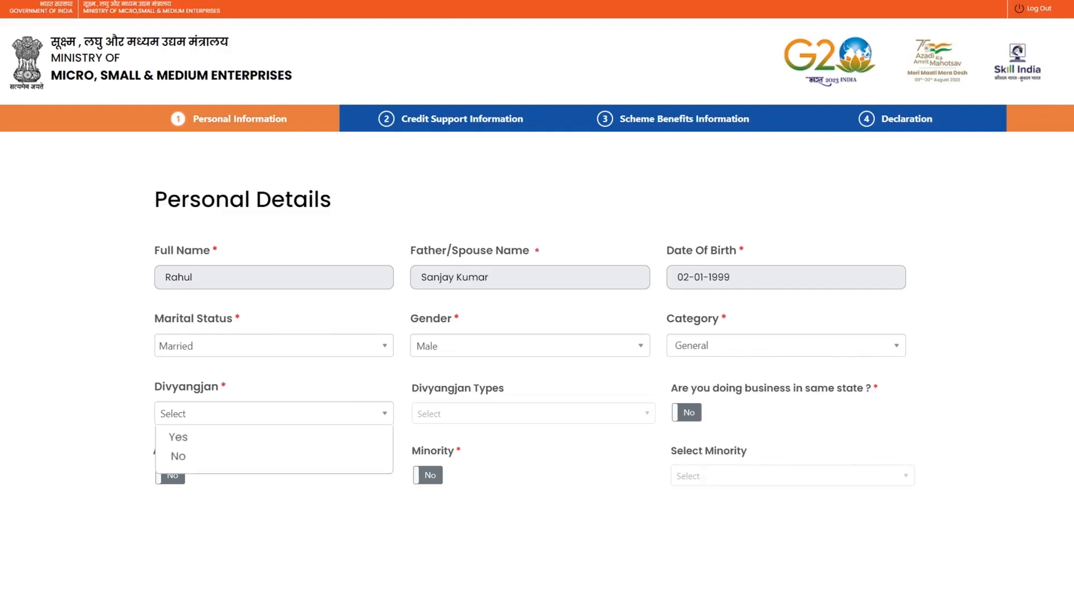
click(274, 457)
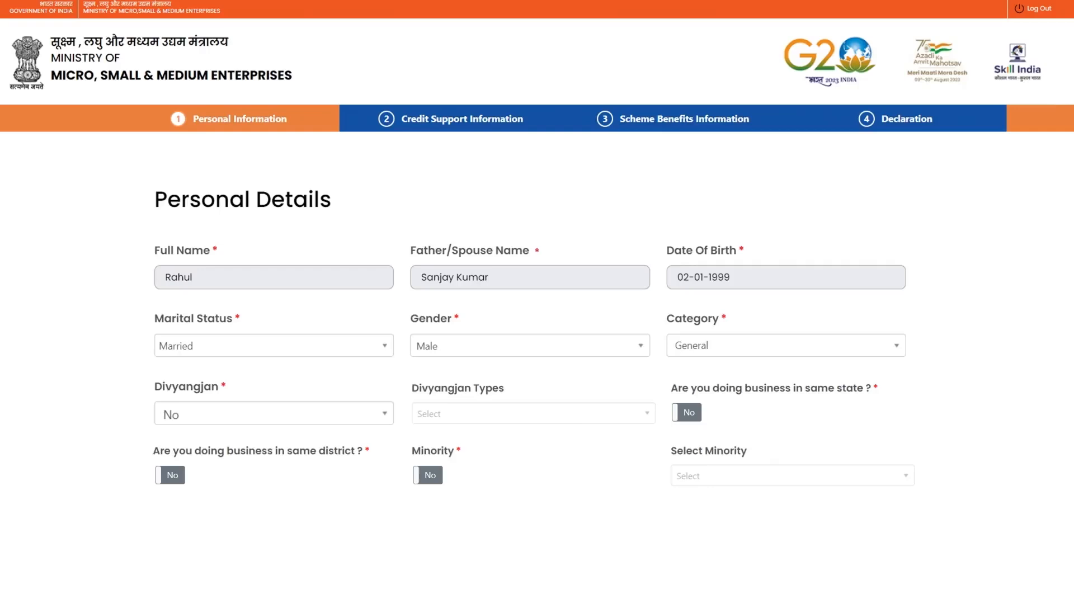
click(688, 412)
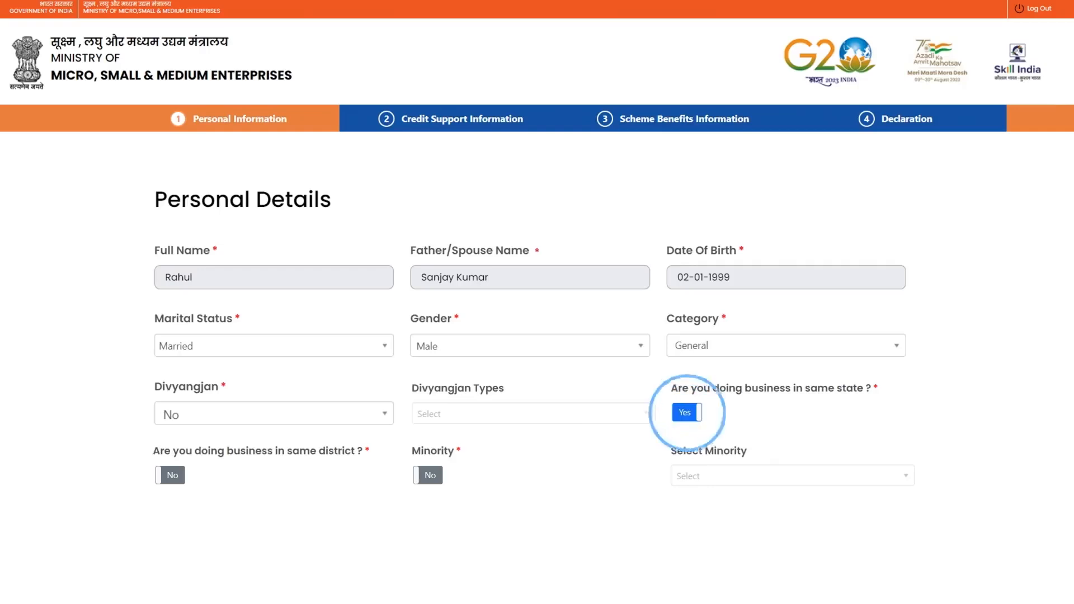
click(170, 475)
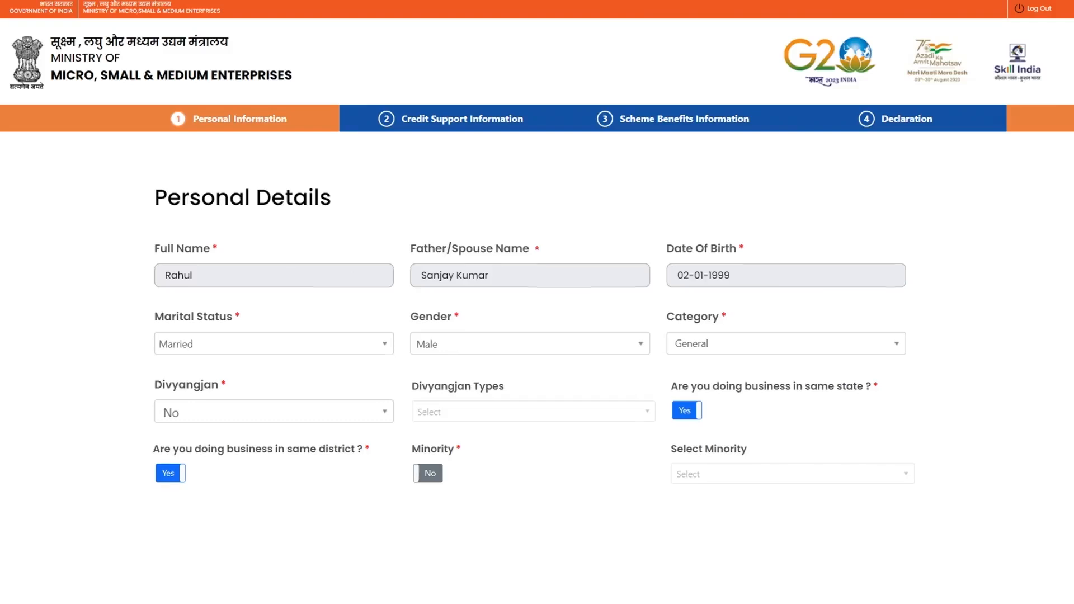
scroll(532, 356, down, 8)
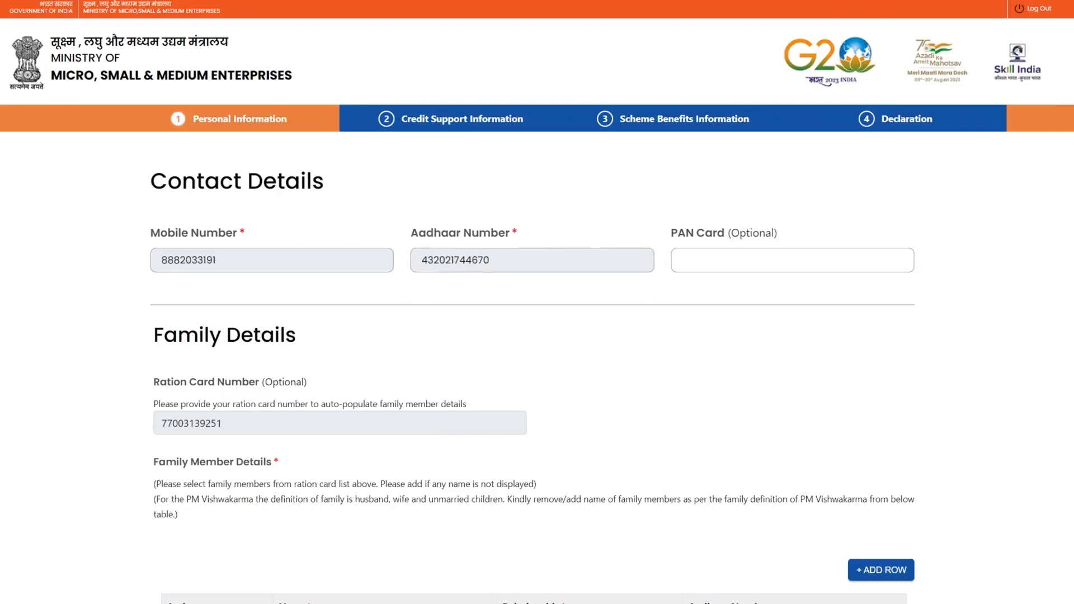
scroll(533, 367, down, 3)
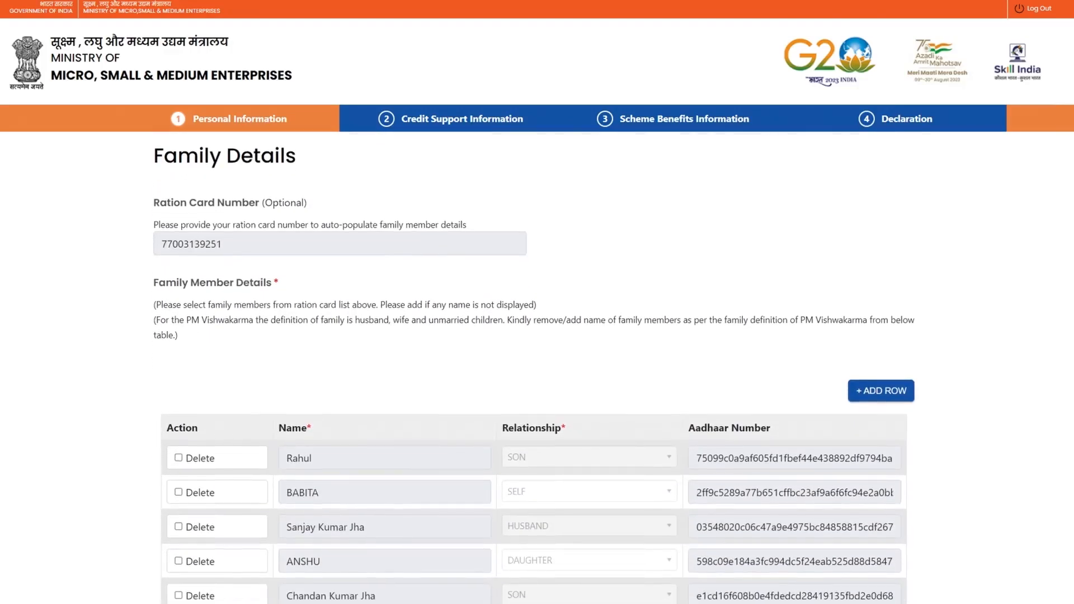
scroll(533, 368, down, 1)
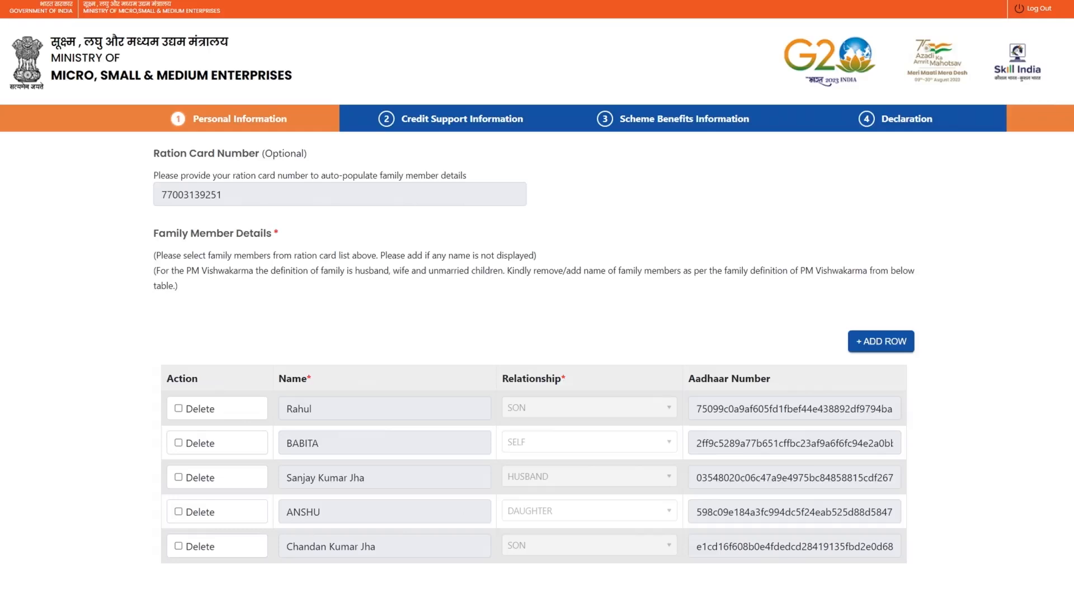
scroll(534, 370, down, 10)
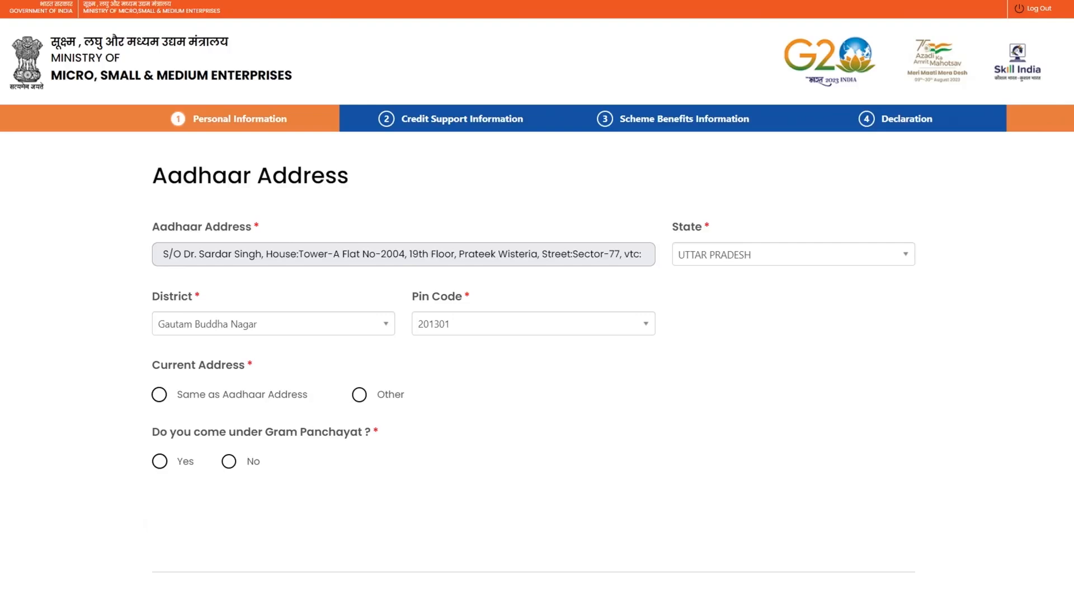
Set Gram Panchayat to No, choose Other for current address, and type the house address
click(159, 394)
click(160, 461)
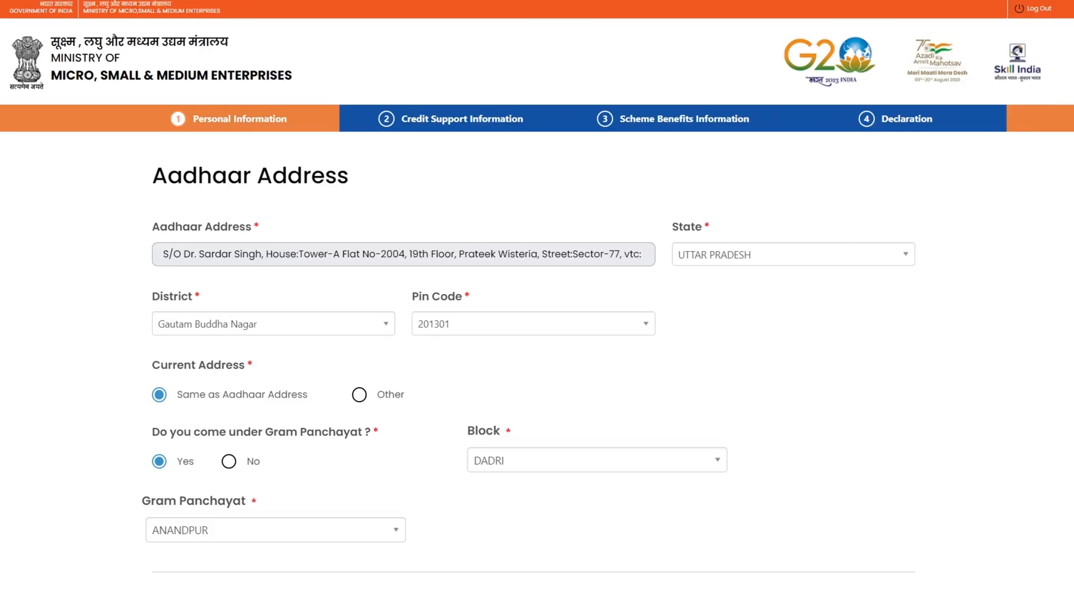
click(229, 461)
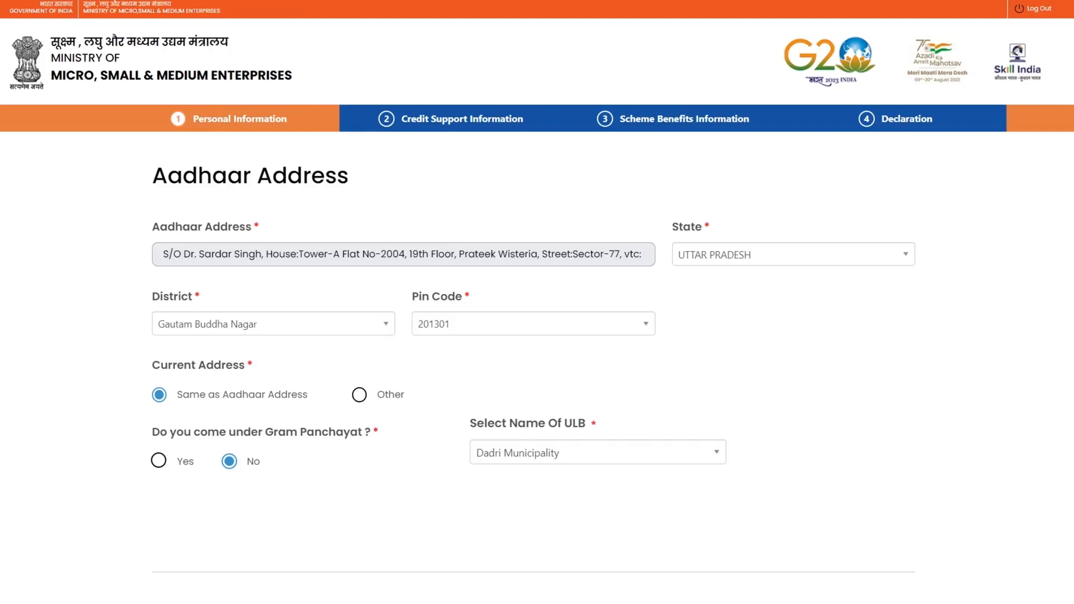
click(359, 394)
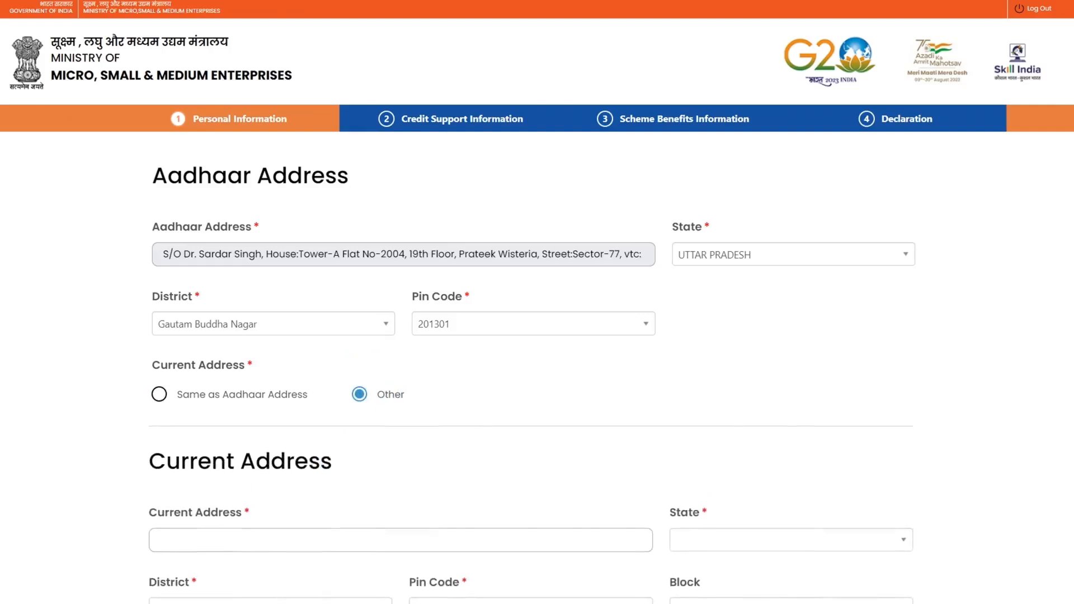
scroll(532, 375, down, 5)
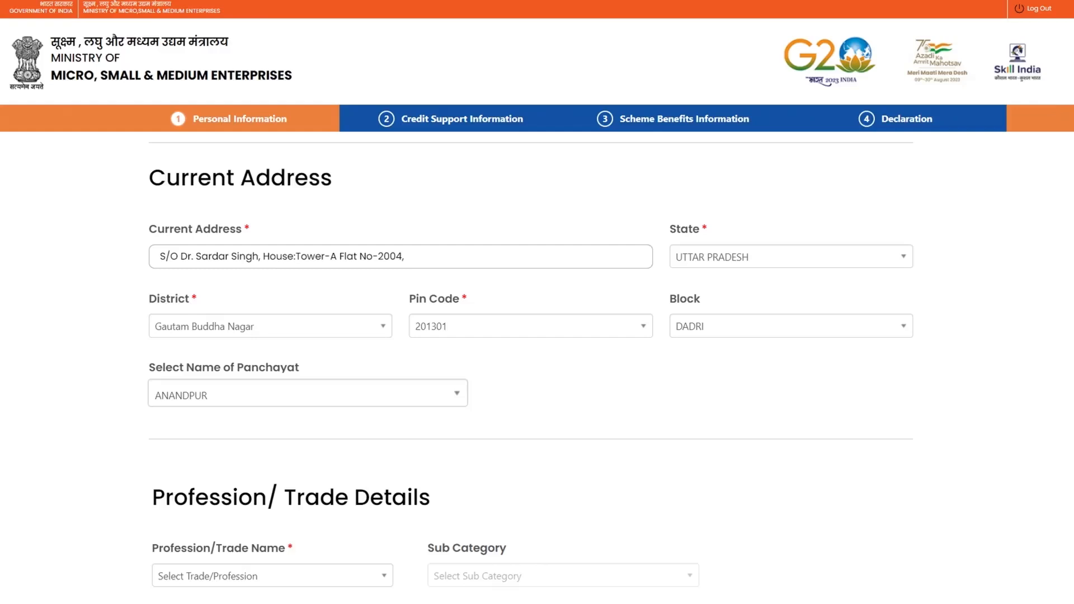
Declare the trade as the family profession and set the business address to Same as Current Address
scroll(530, 344, down, 6)
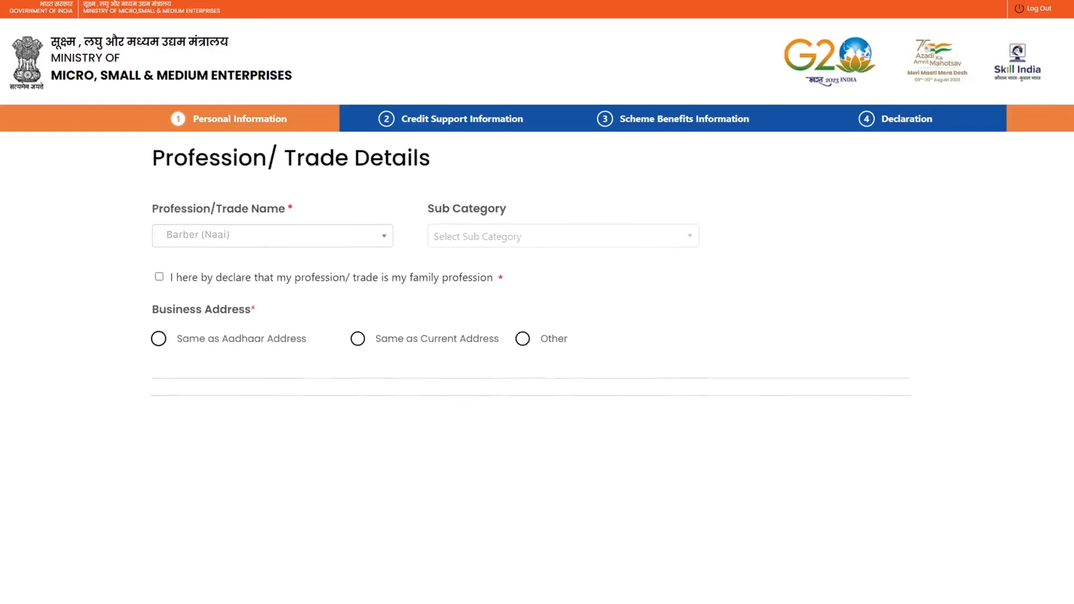
click(159, 276)
click(159, 339)
click(357, 339)
Enter a separate business address with State Delhi and District South Delhi
click(523, 338)
click(272, 509)
text(Delhi)
click(530, 509)
text(South Delhi)
scroll(531, 364, down, 7)
scroll(536, 368, down, 3)
Fill savings bank details: State Bank of India, IFSC SBIN0030372, RAILWAY ROAD NARELA MANDI NEW DELHI branch, account number confirmed
click(271, 253)
text(State Bank of India)
click(525, 254)
text(SBIN0030372)
click(779, 253)
text(RAILWAY ROAD NARELA MANDI NEW DELHI)
click(271, 323)
text(123456789012)
click(524, 323)
text(123456789012)
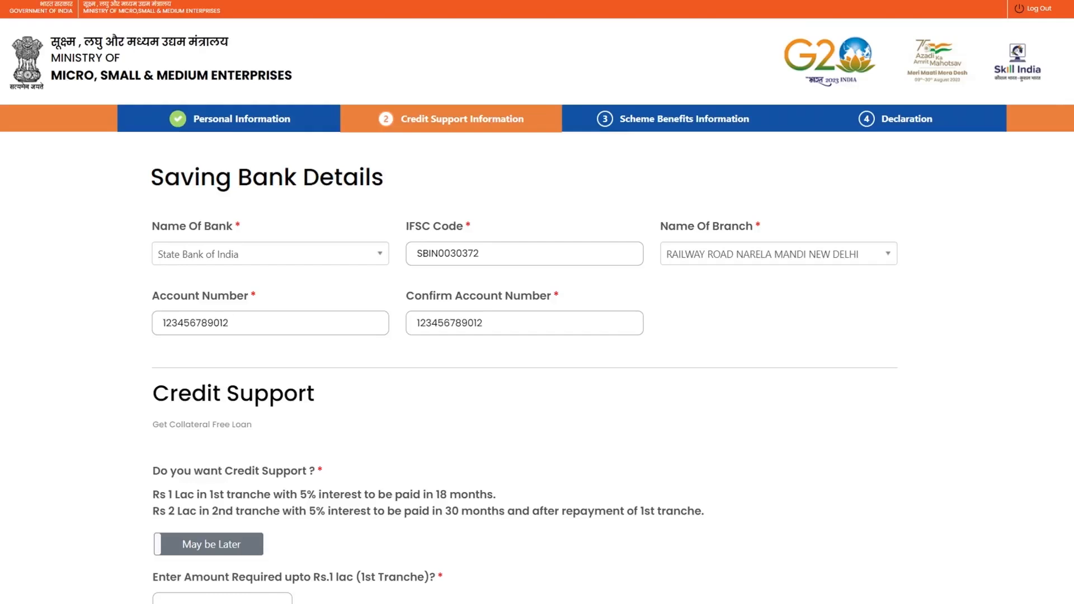
scroll(524, 347, down, 4)
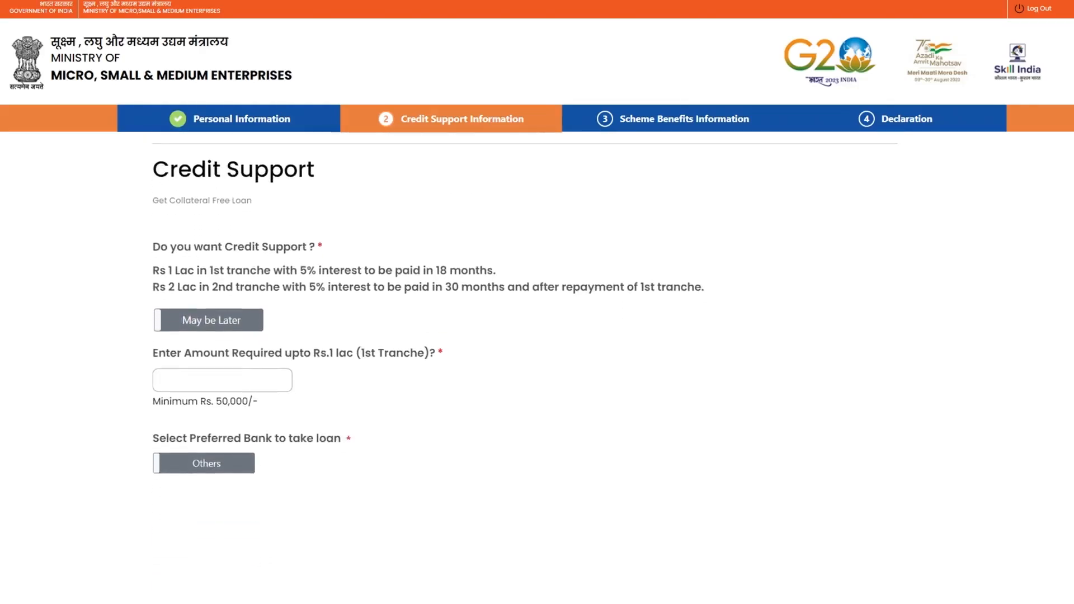
Opt in to credit support of 50,000 and choose a different preferred bank
click(208, 319)
text(50,000)
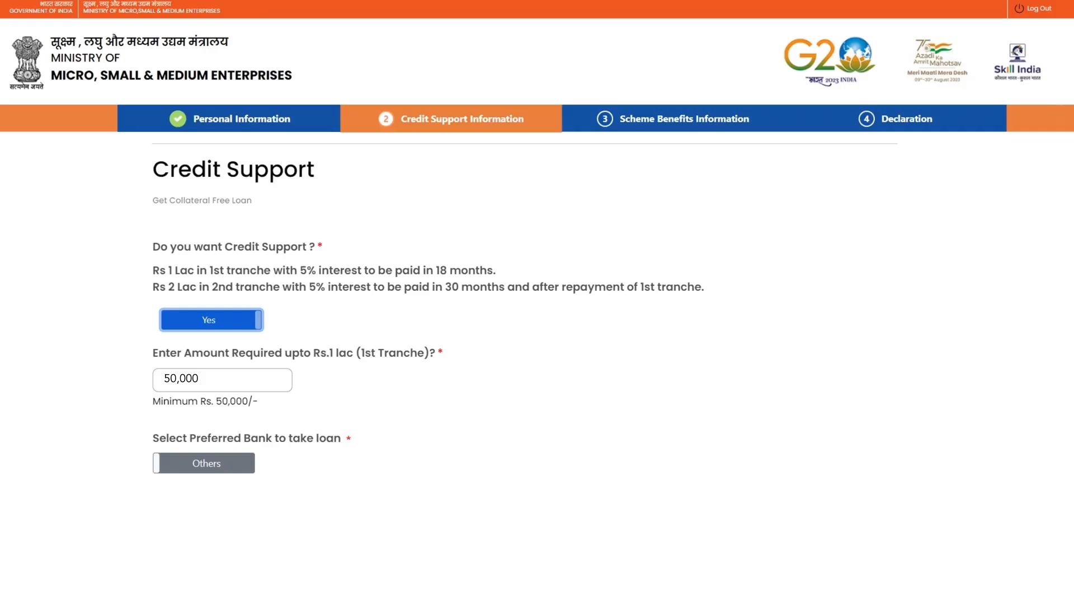
click(204, 463)
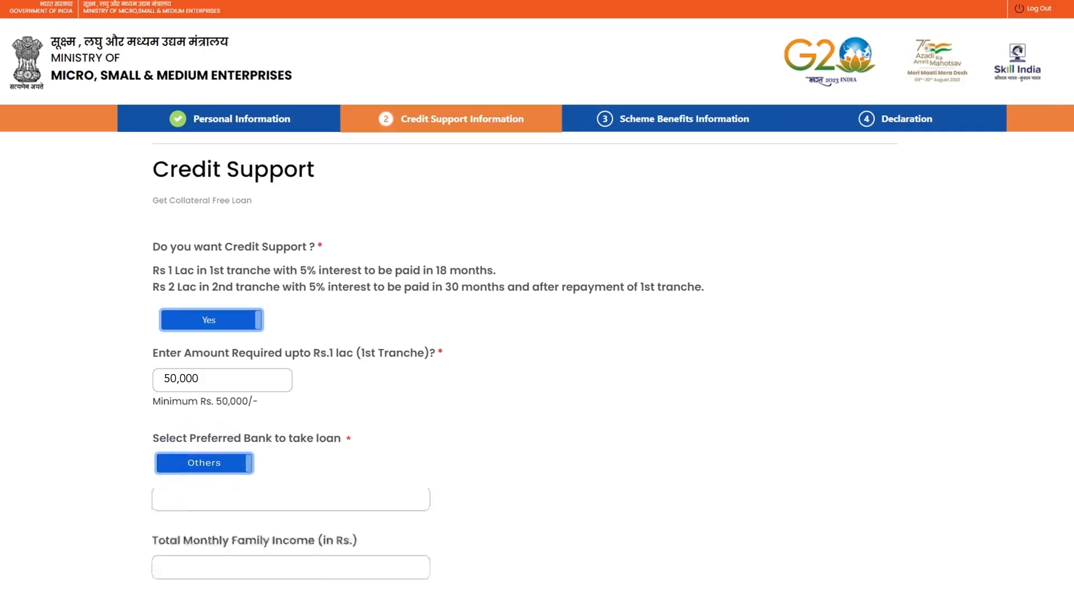
scroll(538, 369, down, 5)
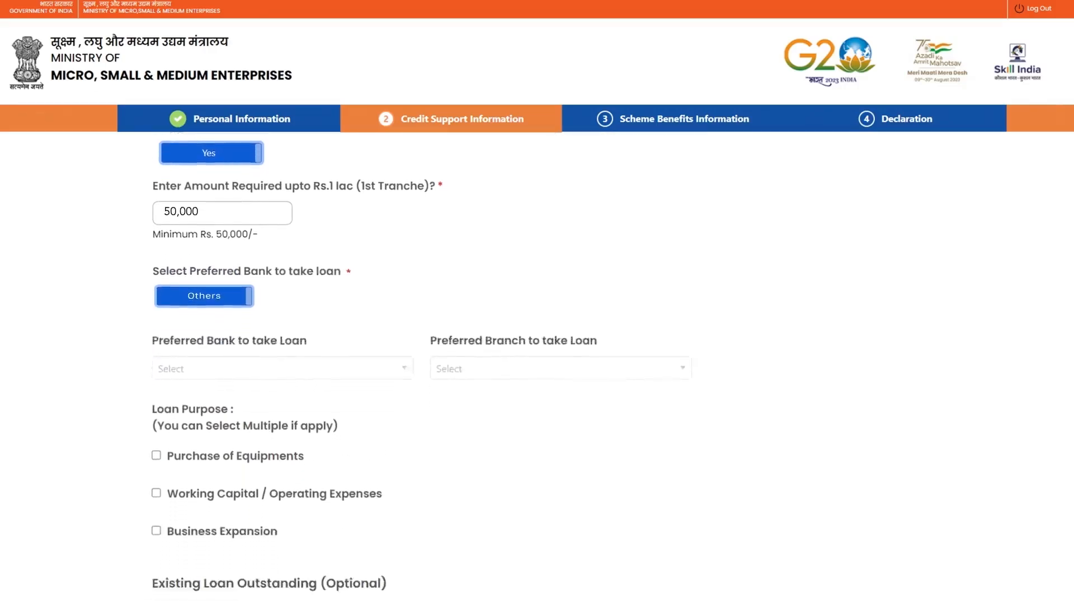
scroll(420, 372, down, 1)
Set Federal Bank's Gurgaon branch as the lender with Working Capital / Operating Expenses as purpose
click(283, 253)
text(Federal Bank)
click(560, 253)
text(Gurgaon)
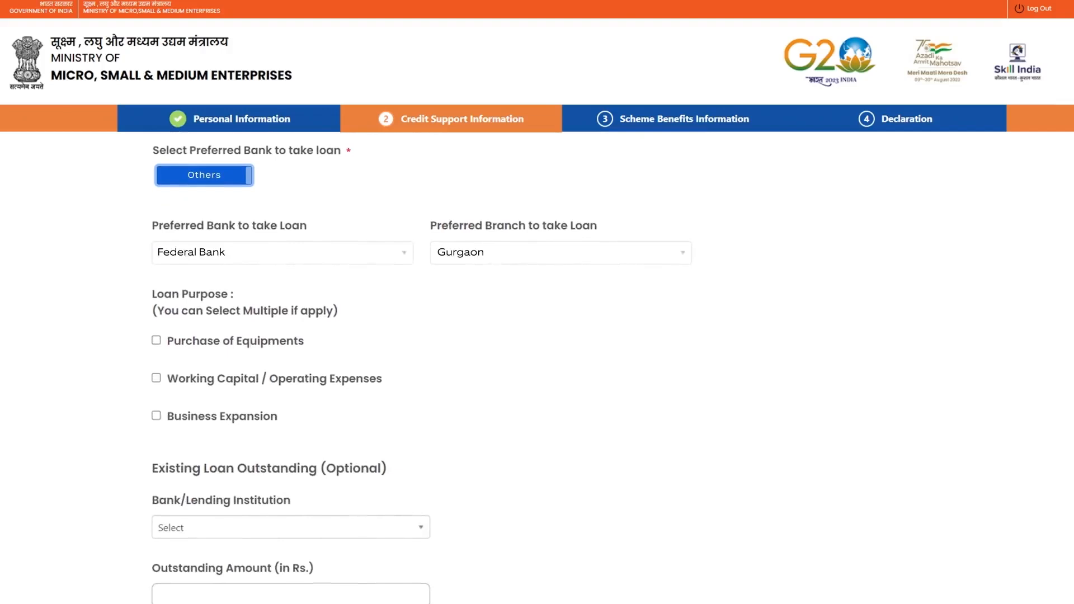
click(156, 378)
scroll(420, 368, down, 3)
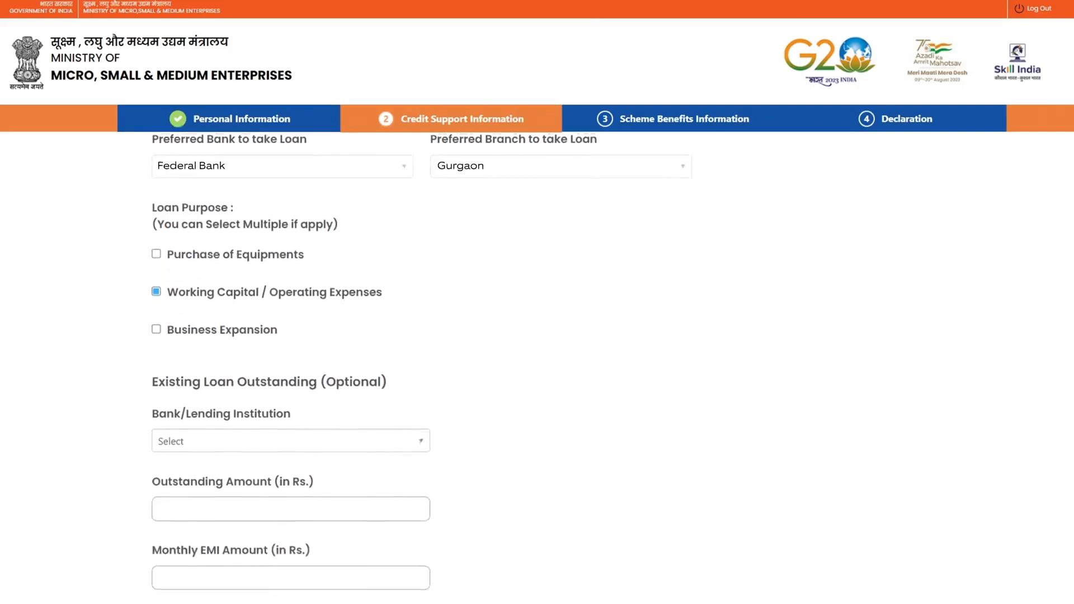
scroll(420, 368, down, 1)
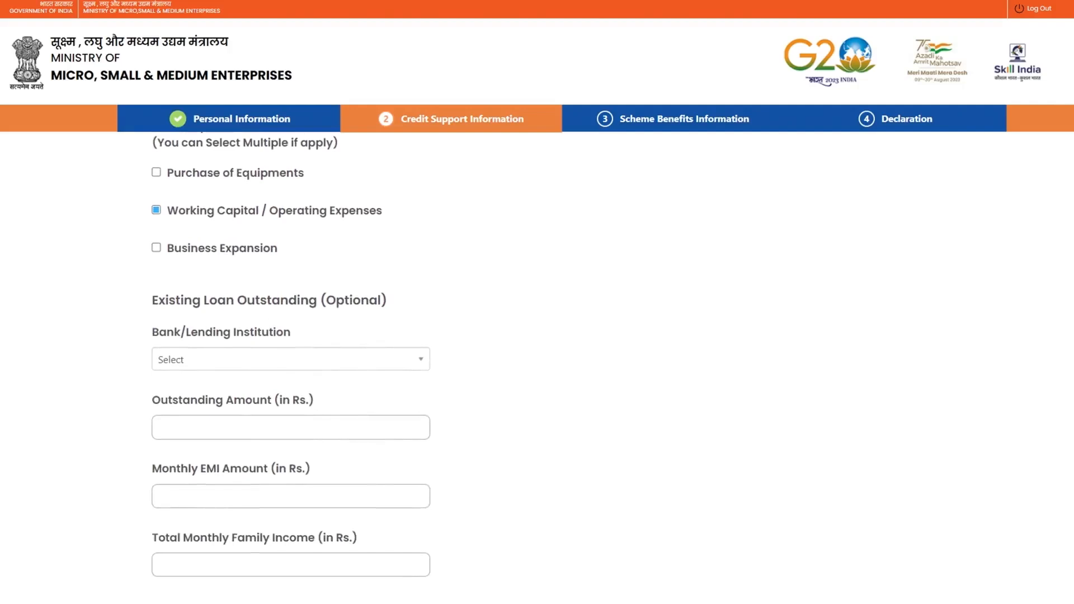
scroll(537, 363, down, 10)
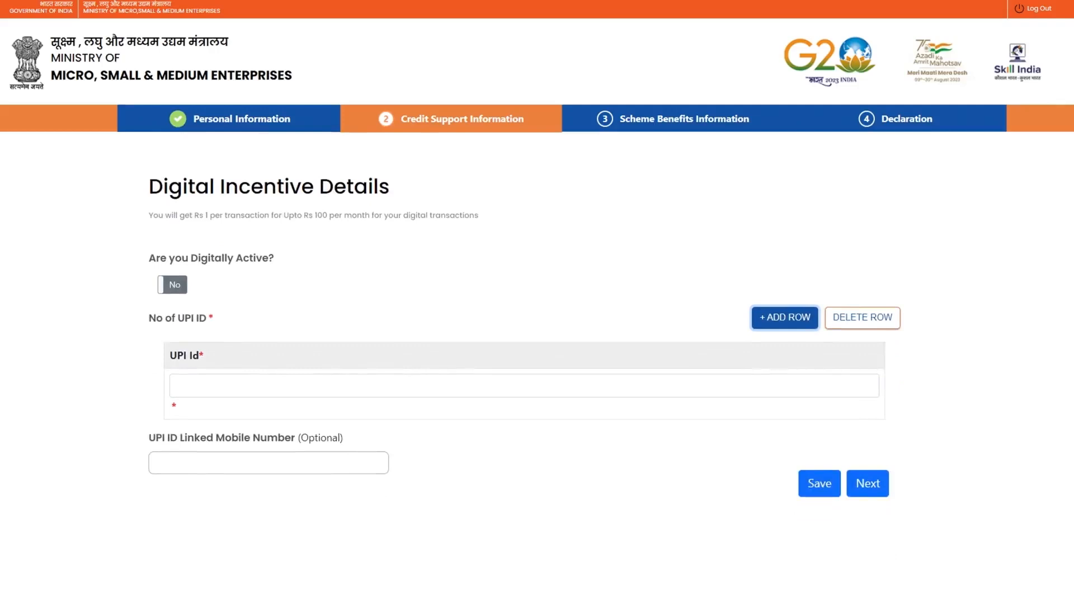
Mark the applicant as digitally active with their UPI ID, then save and continue
click(170, 284)
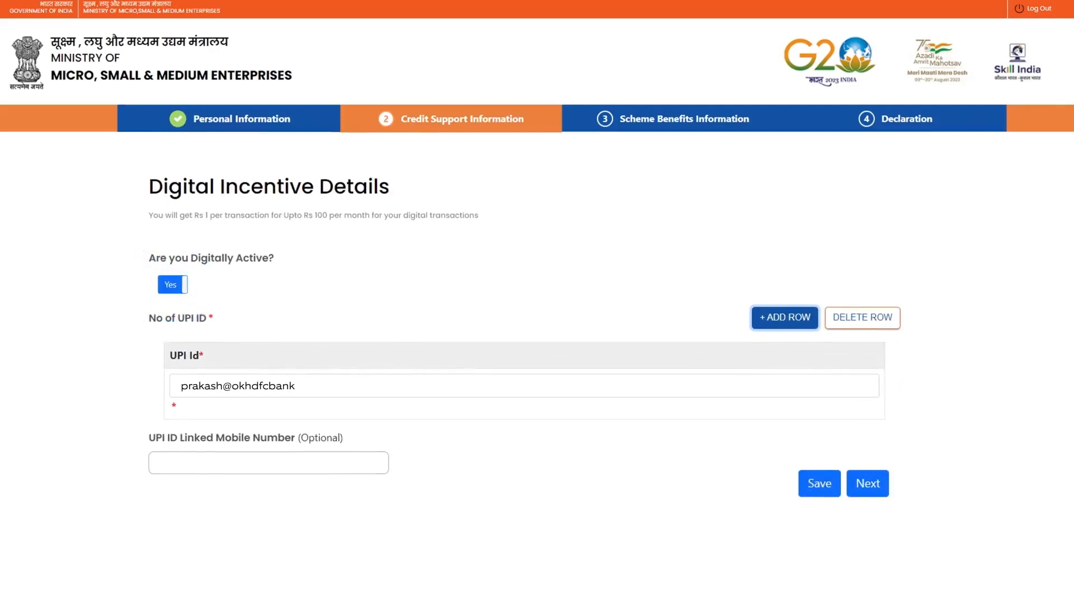
click(820, 484)
click(868, 483)
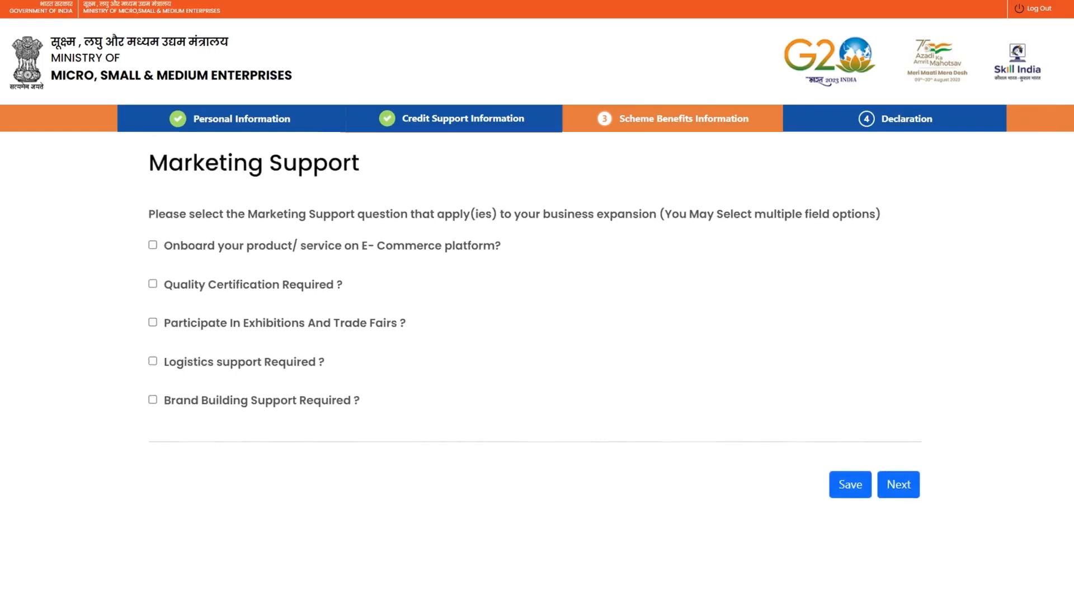
Save Marketing Support with no options selected and continue to Declaration Details
click(850, 485)
click(898, 485)
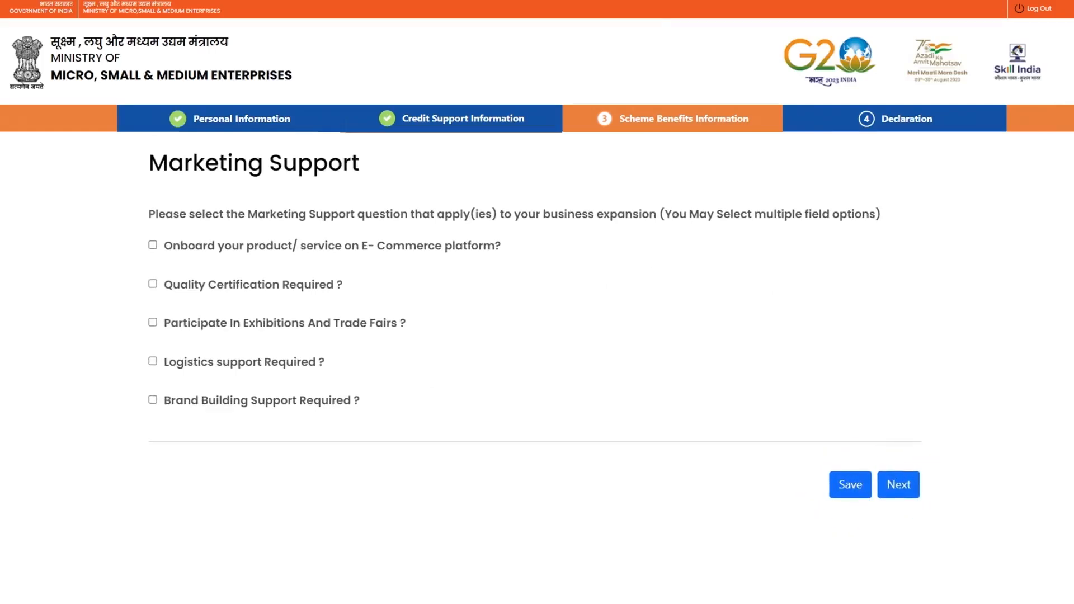